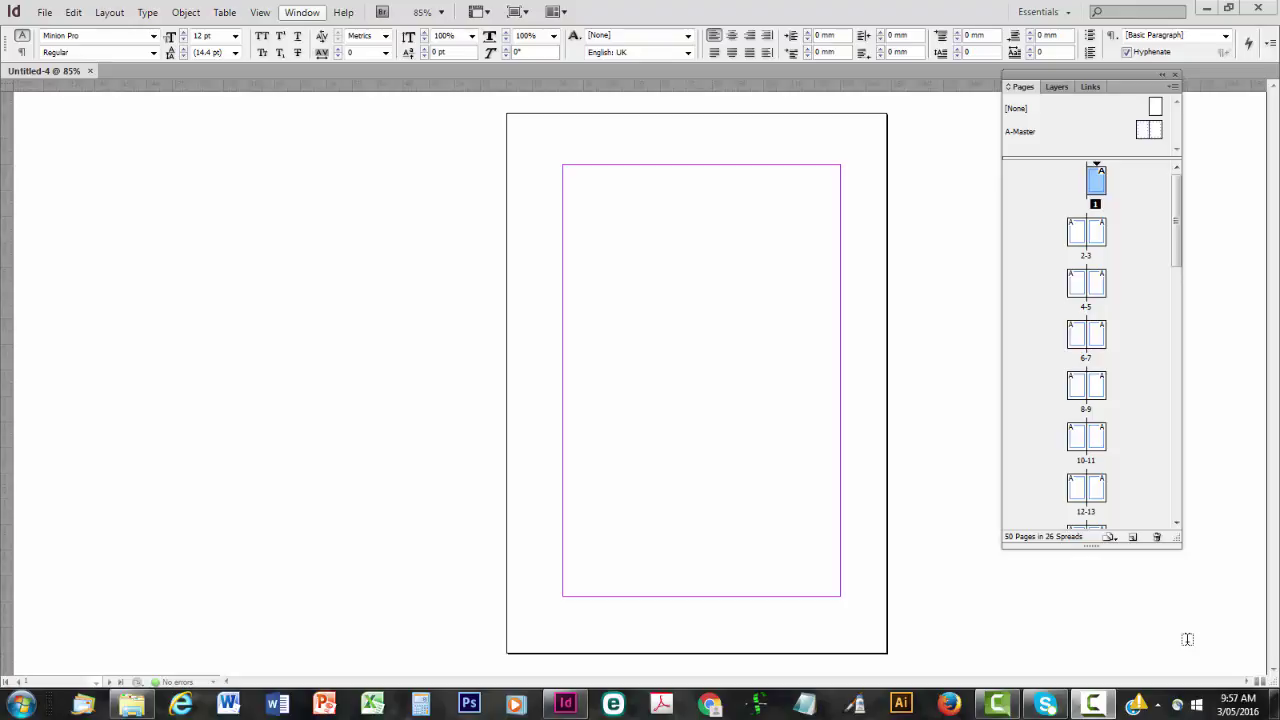
# Step: Display the Tools panel and draw a text frame on page 1, fitting its edges to the margin guides
pyautogui.click(301, 12)
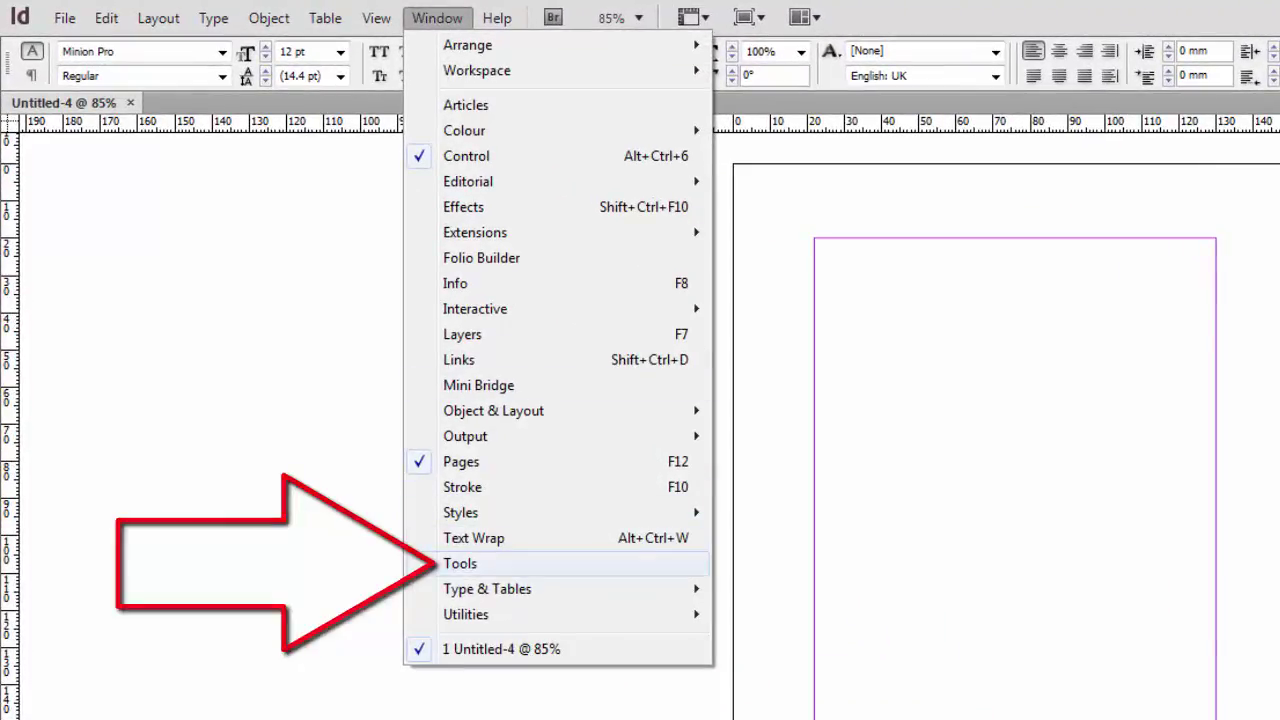
pyautogui.click(460, 563)
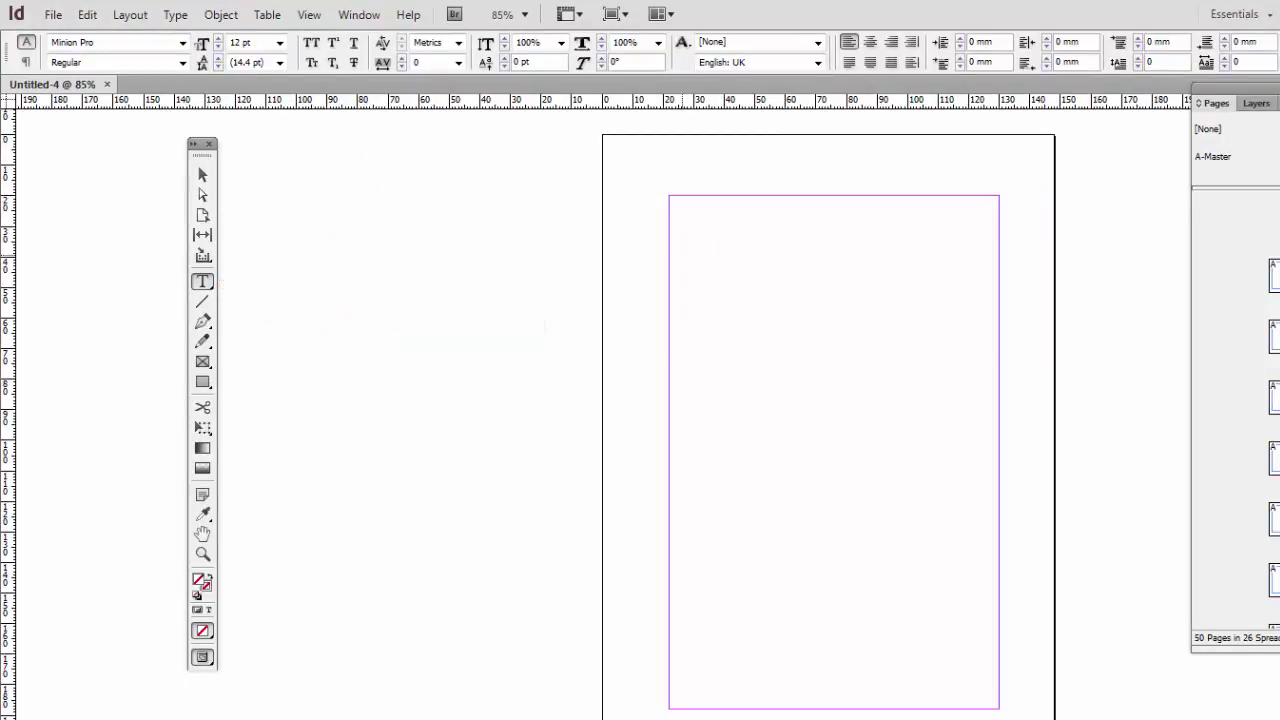
pyautogui.moveTo(669, 195); pyautogui.dragTo(971, 717)
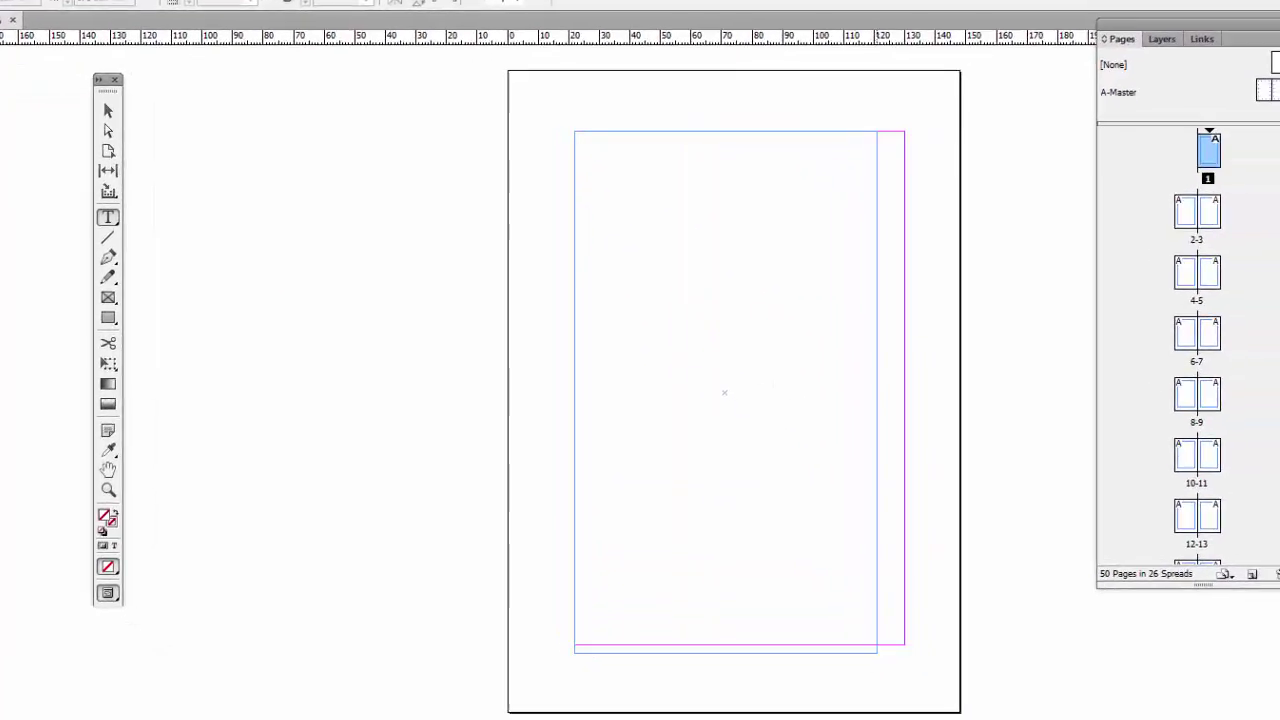
pyautogui.moveTo(877, 653); pyautogui.dragTo(920, 644)
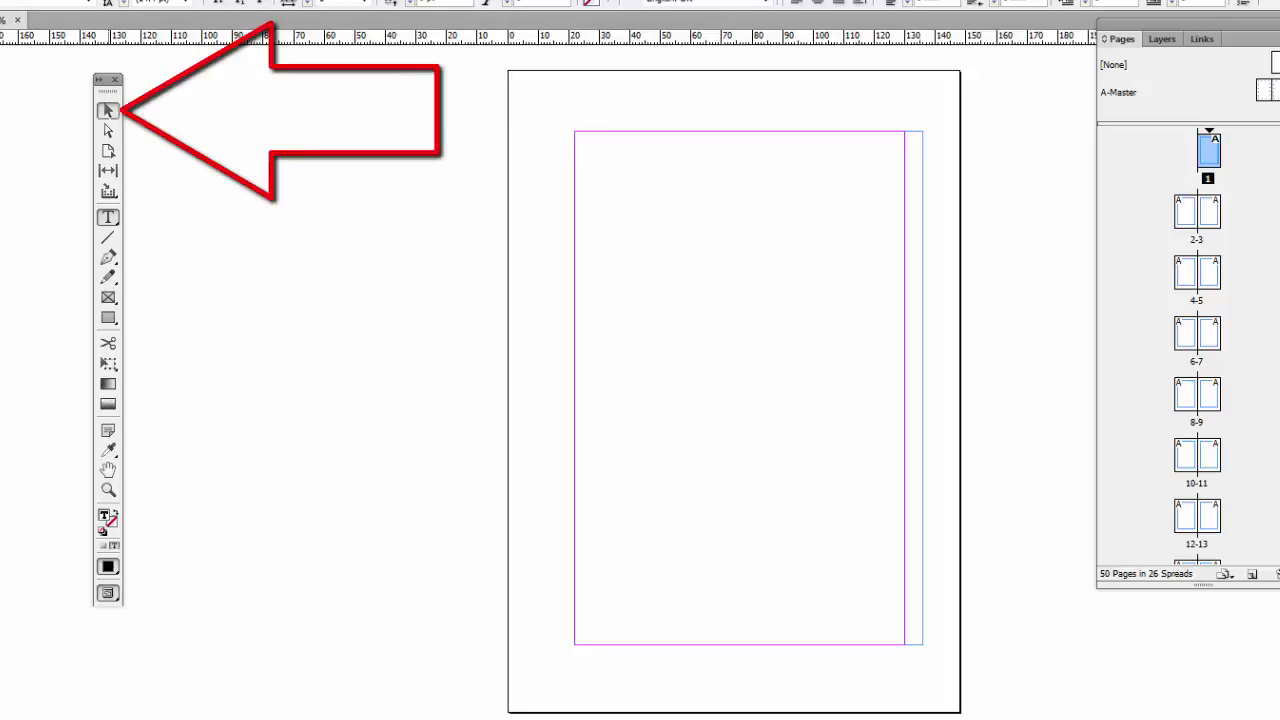
pyautogui.press('Escape')
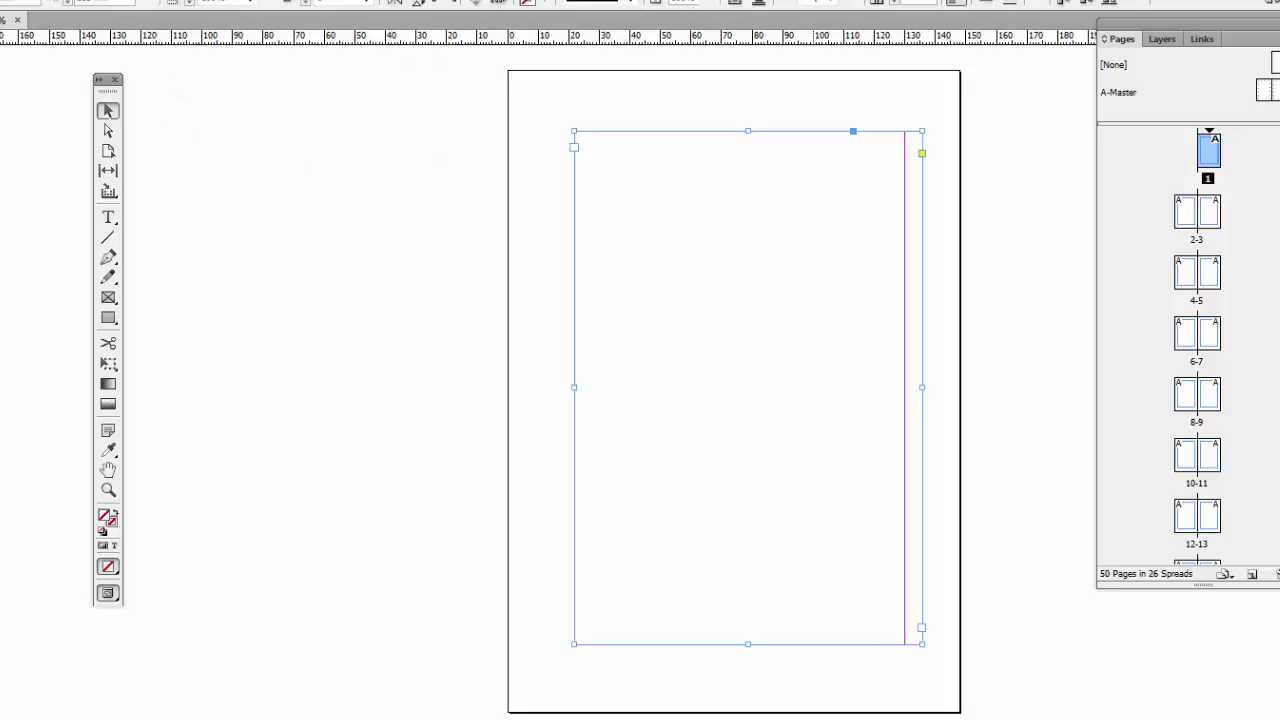
pyautogui.moveTo(922, 387)
pyautogui.mouseDown()
pyautogui.moveTo(940, 387)
pyautogui.moveTo(904, 387)
pyautogui.mouseUp()
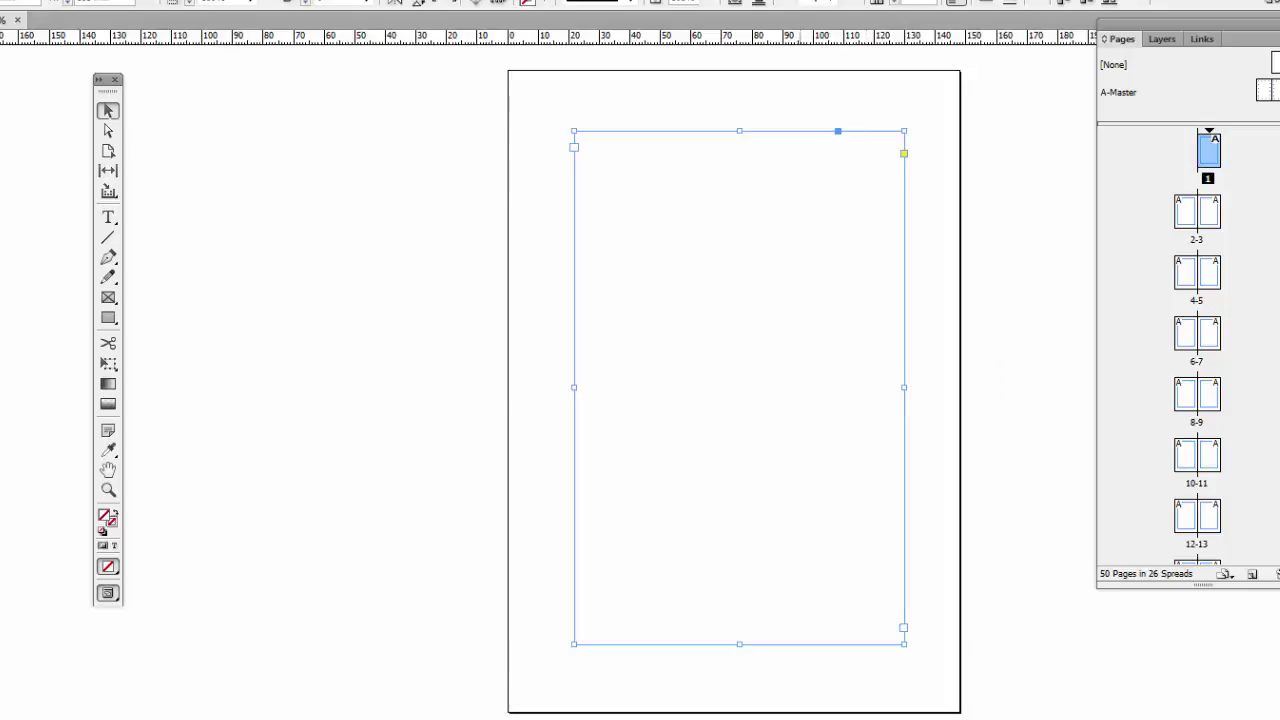
# Step: Place the Word file "Sample of manuscript" into the text frame on page 1
pyautogui.press('t')
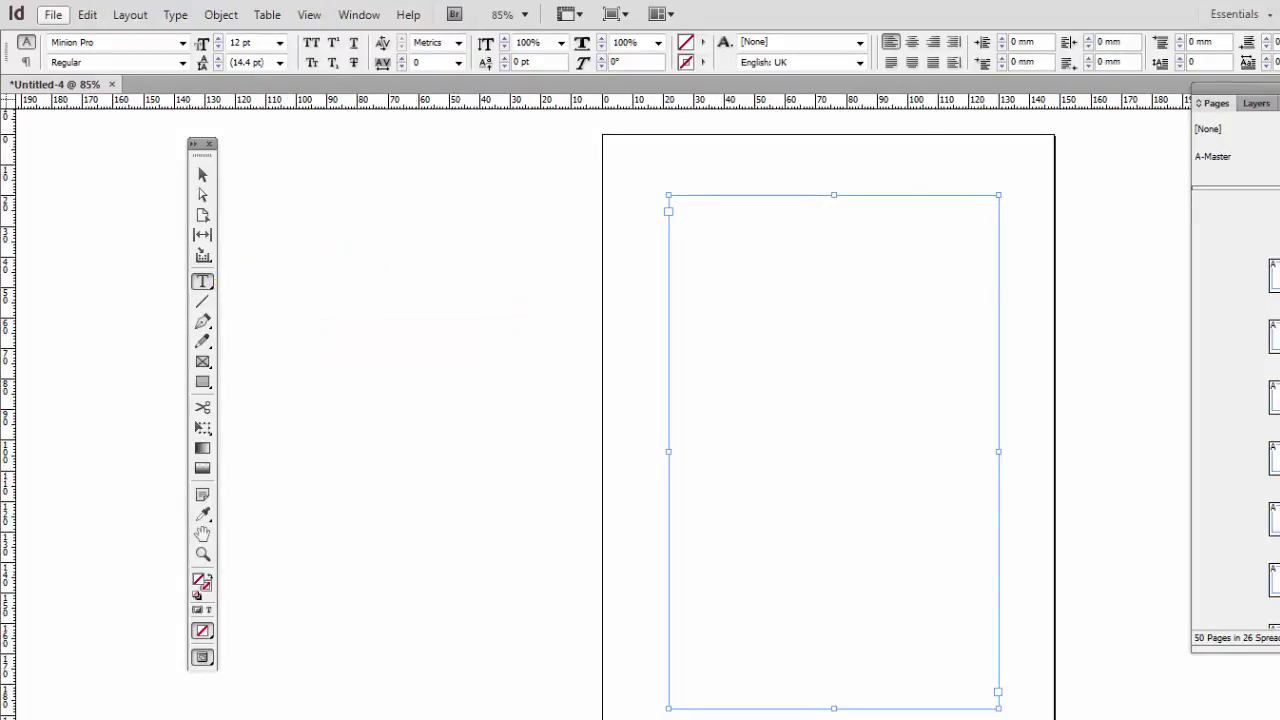
pyautogui.click(53, 14)
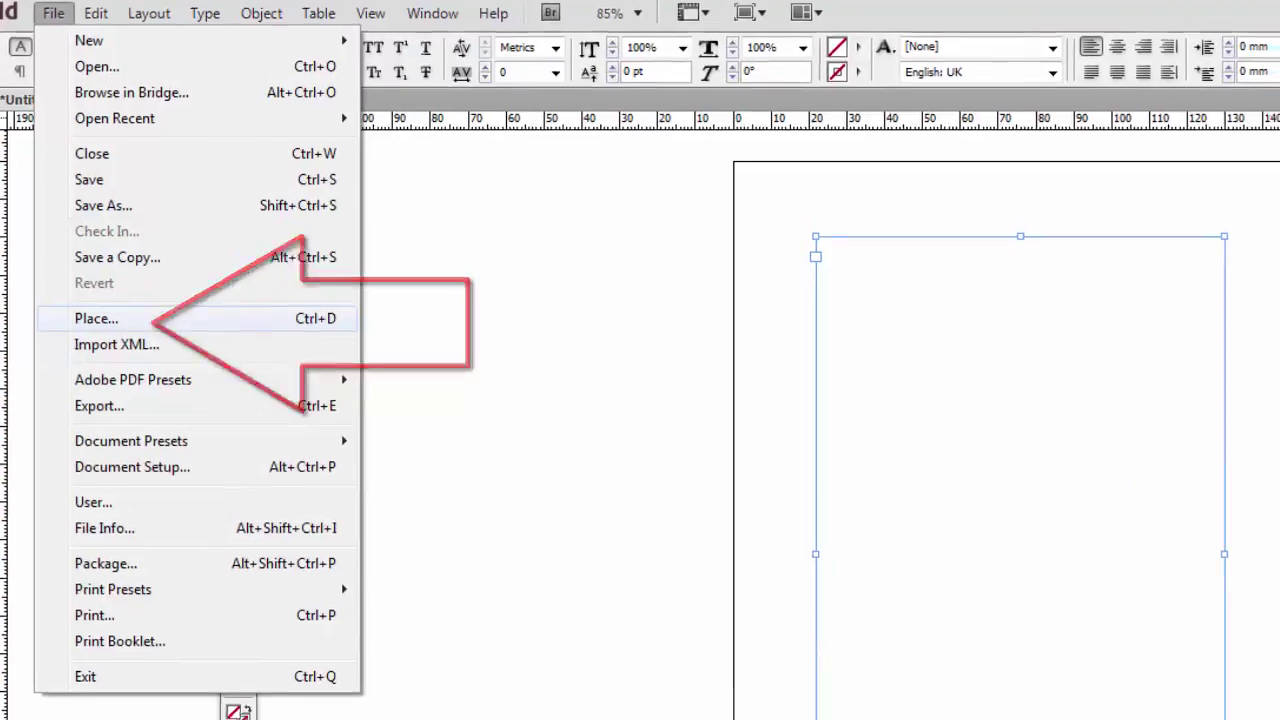
pyautogui.click(108, 323)
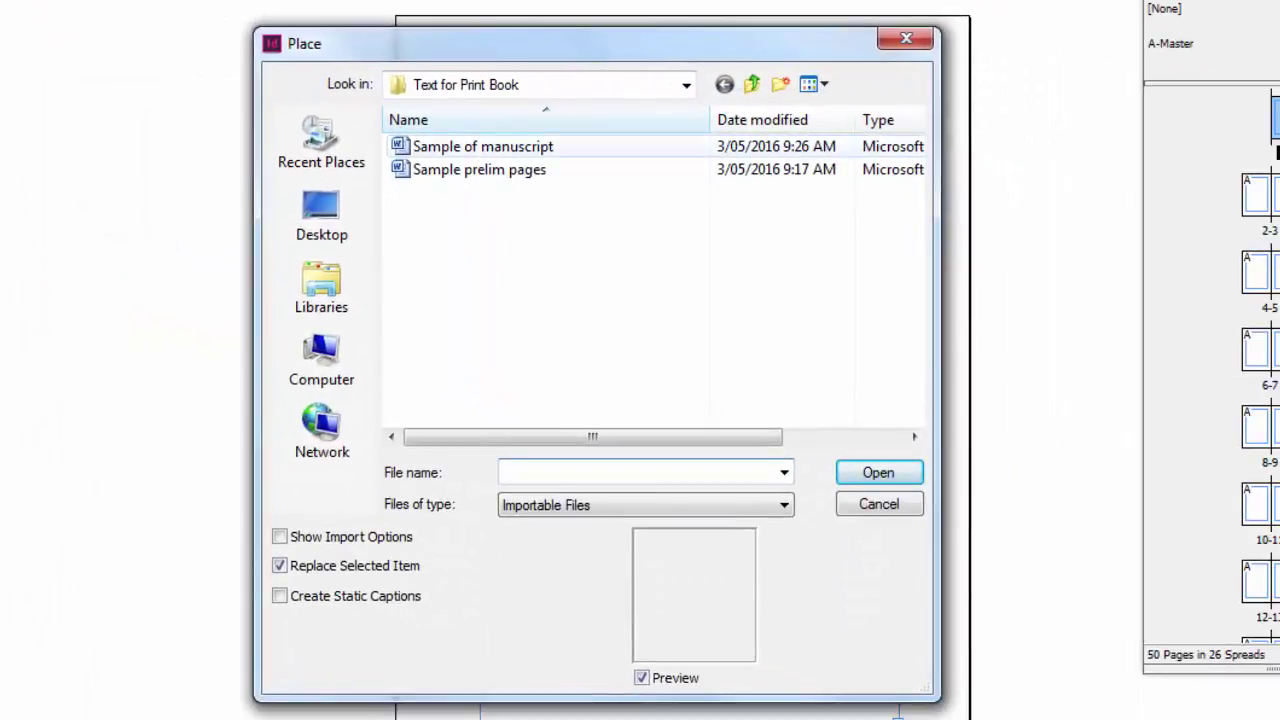
pyautogui.click(483, 146)
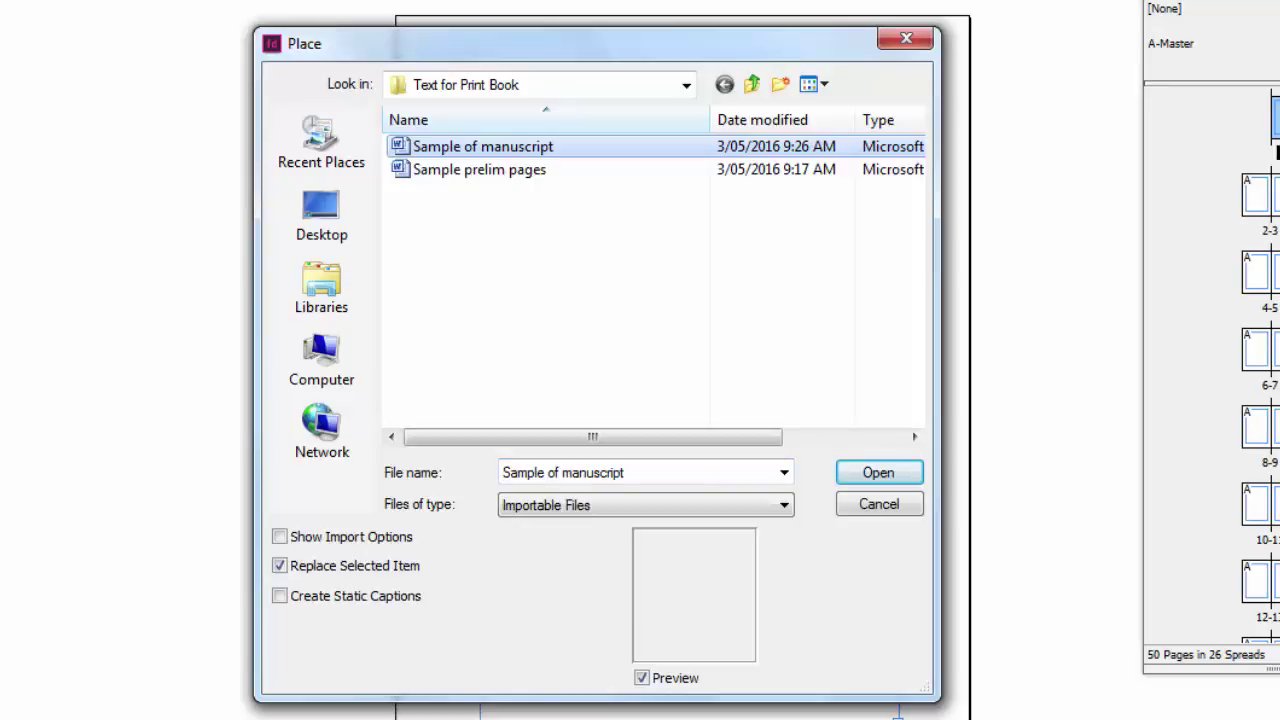
pyautogui.click(878, 472)
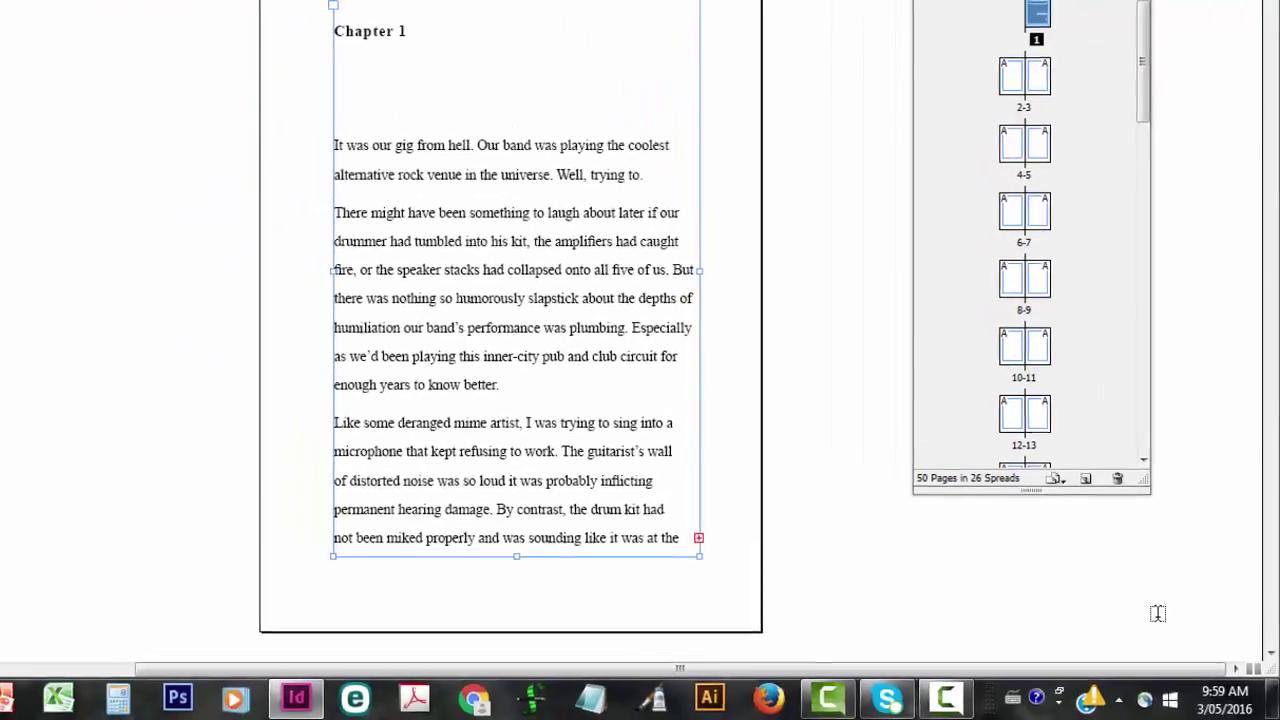
# Step: Check the spread after page 1, then use Autoflow to run the manuscript's overset text through the following pages
pyautogui.hotkey('shift', 'pagedown')
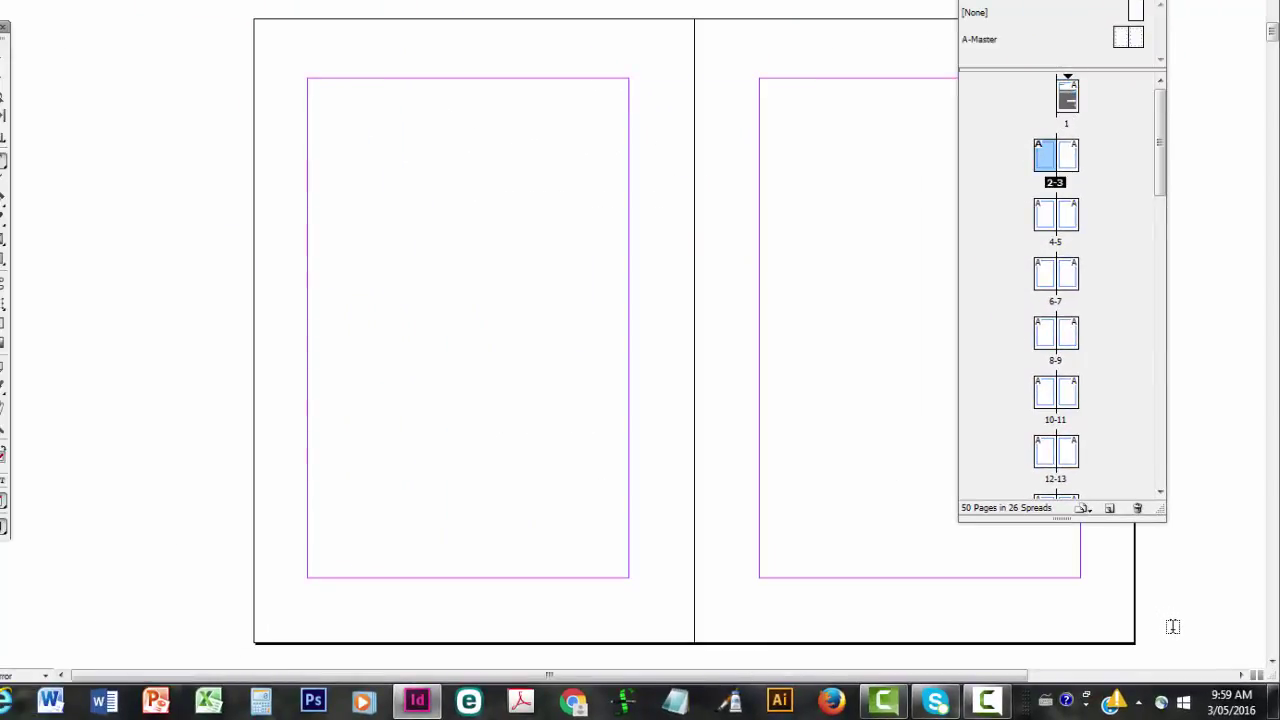
pyautogui.hotkey('shift', 'pageup')
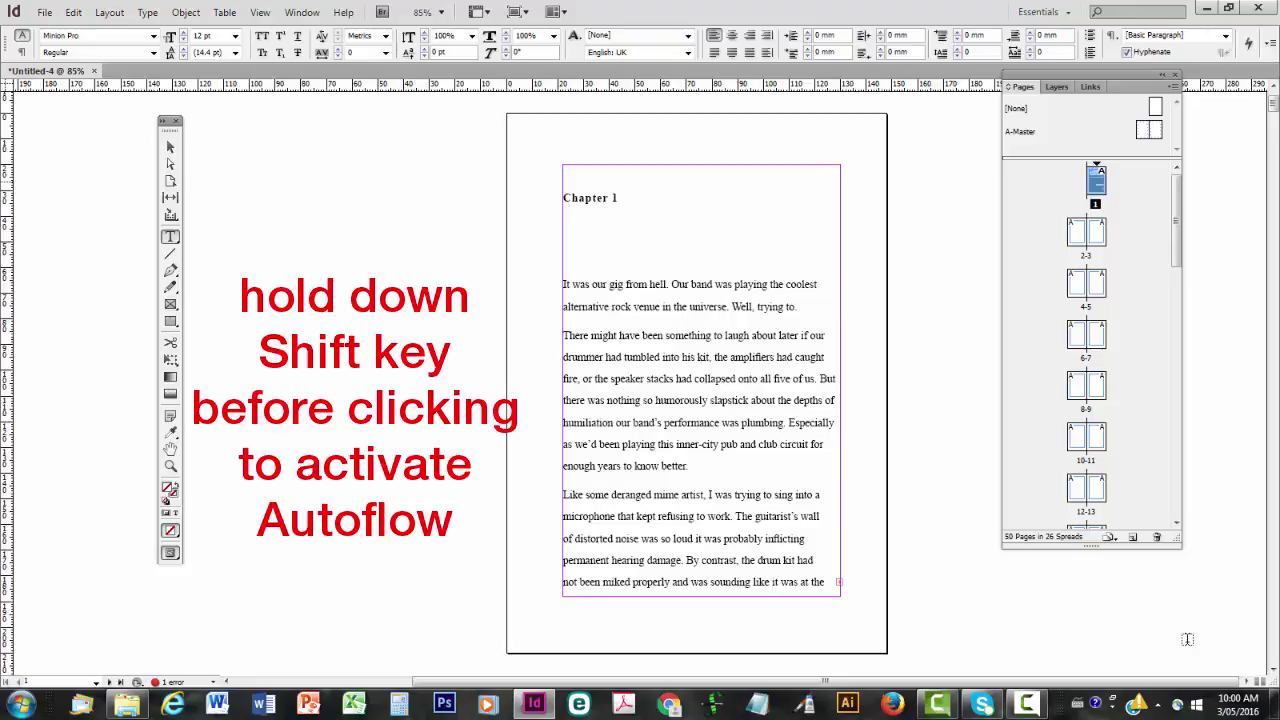
pyautogui.hotkey('ctrl', 'z')
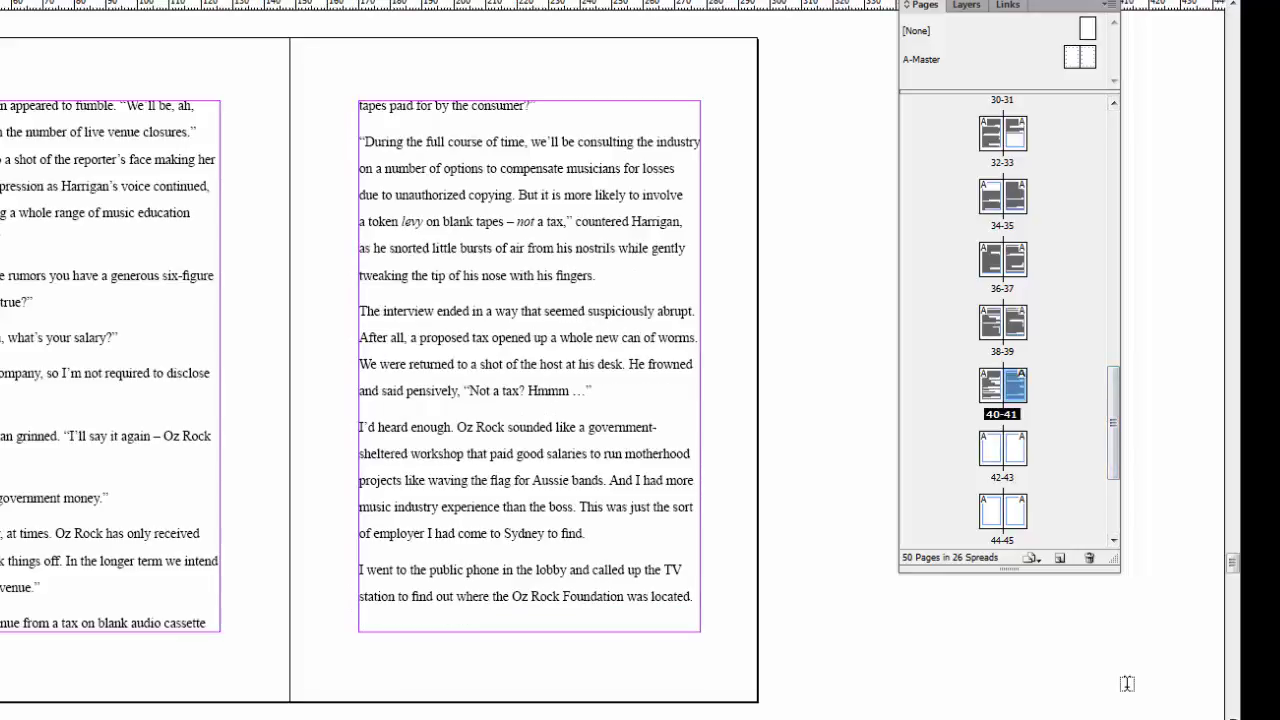
# Step: Delete the unneeded pages 43 to 50 at the end of the document
pyautogui.hotkey('shift', 'pagedown')
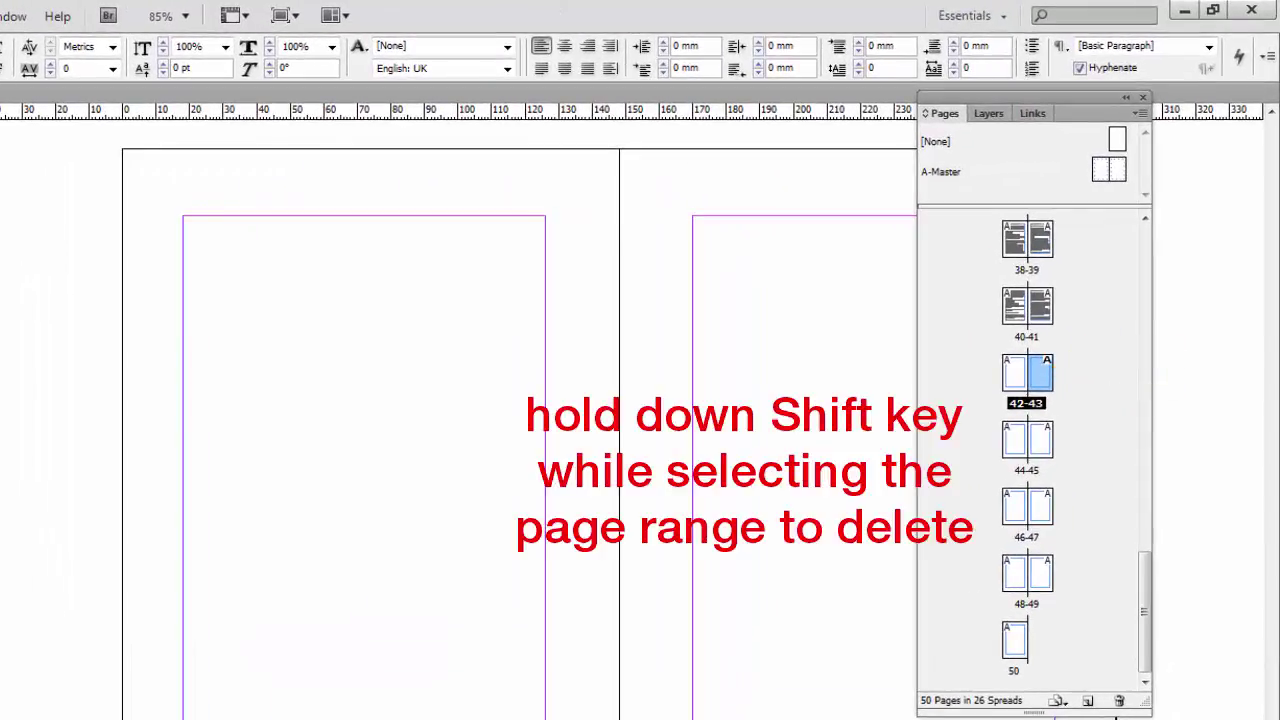
pyautogui.keyDown('shift'); pyautogui.click(1014, 640); pyautogui.keyUp('shift')
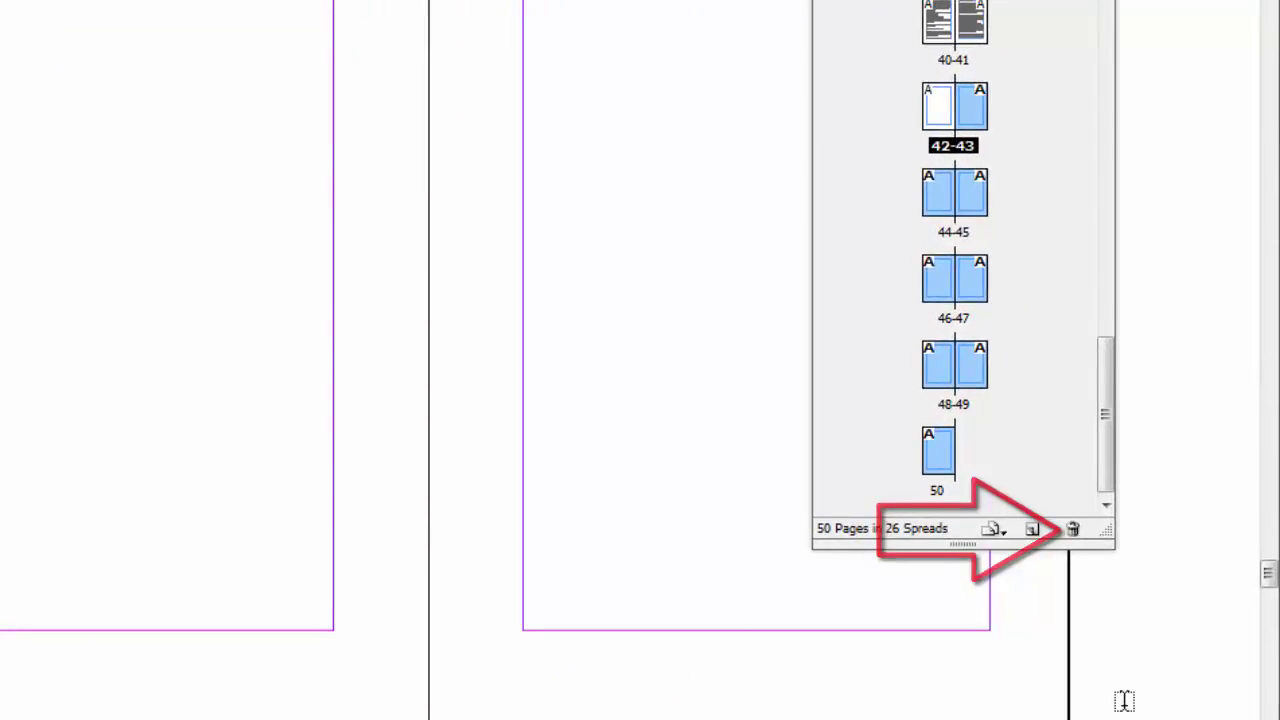
pyautogui.click(1082, 538)
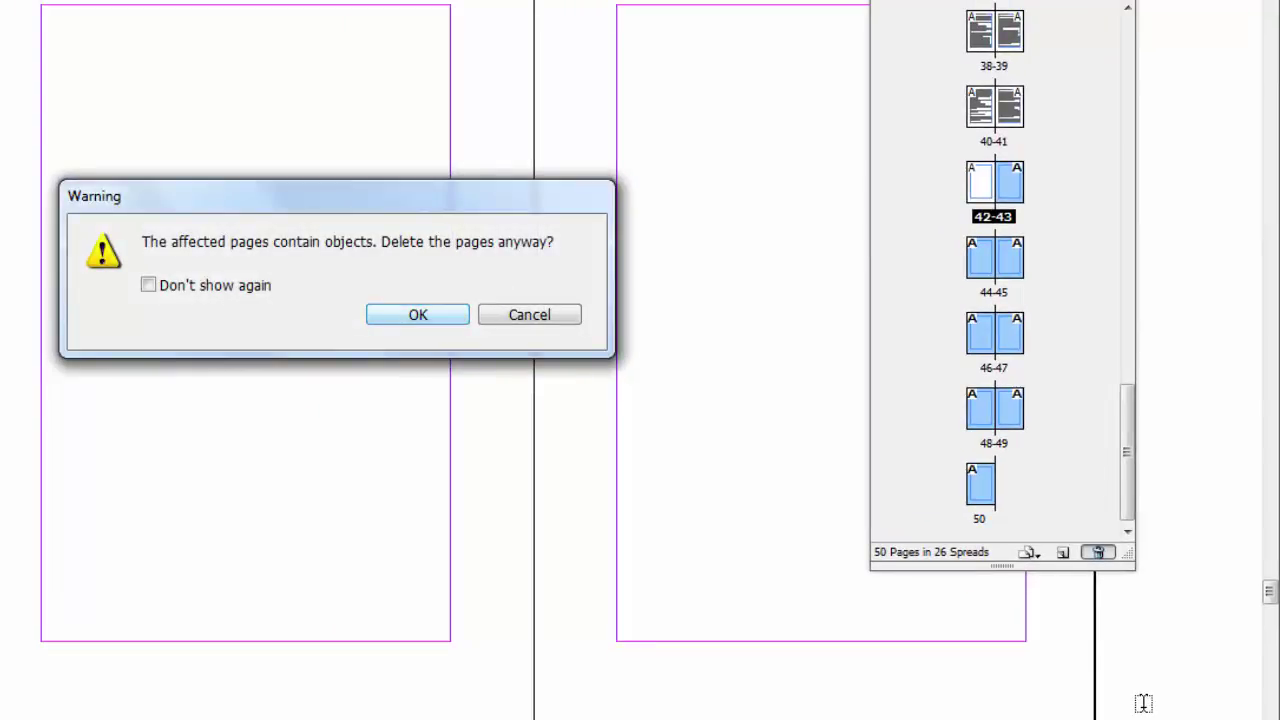
pyautogui.press('Return')
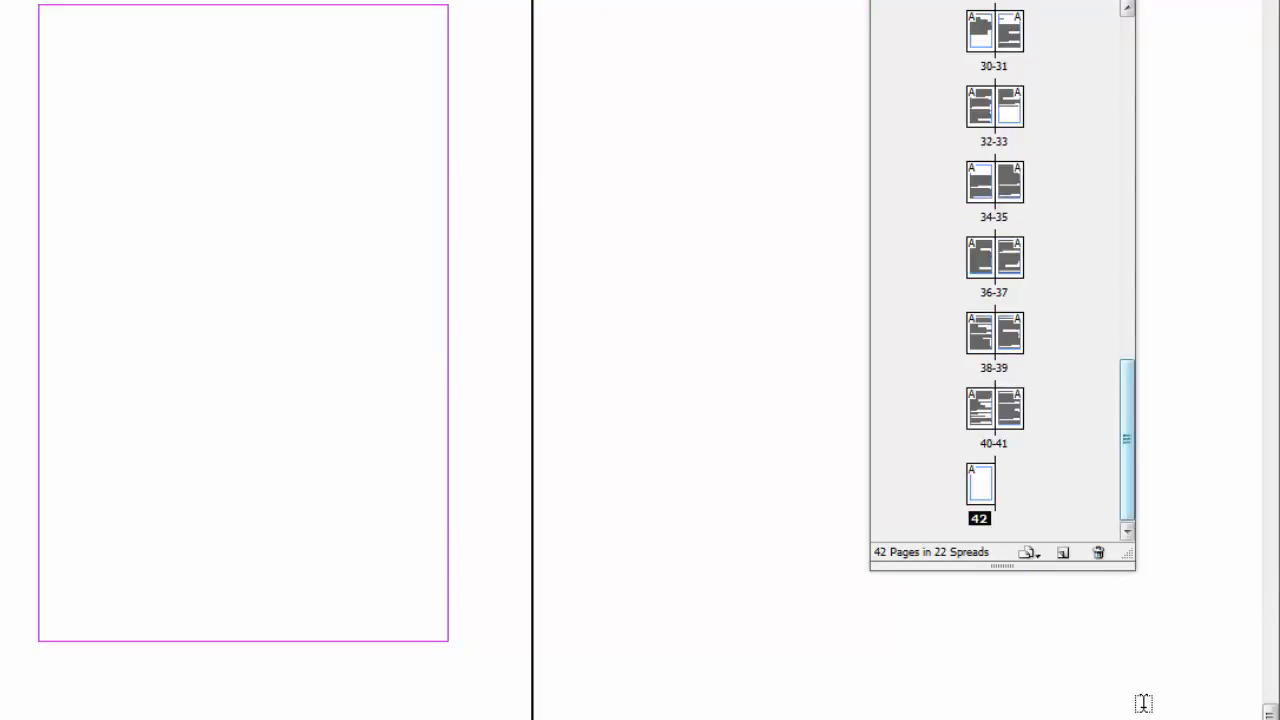
# Step: Insert 6 pages based on A-Master before page 1, and go to page 7 where Chapter 1 starts
pyautogui.scroll(15, 995, 280)
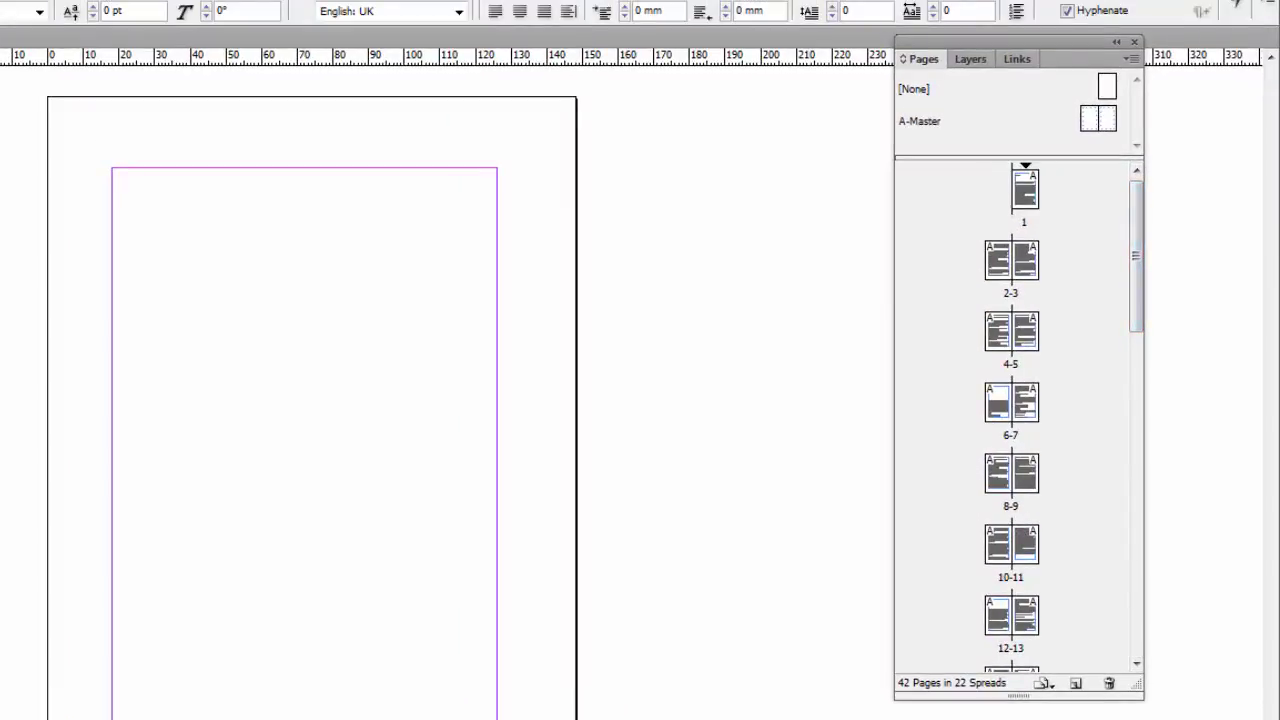
pyautogui.doubleClick(1025, 189)
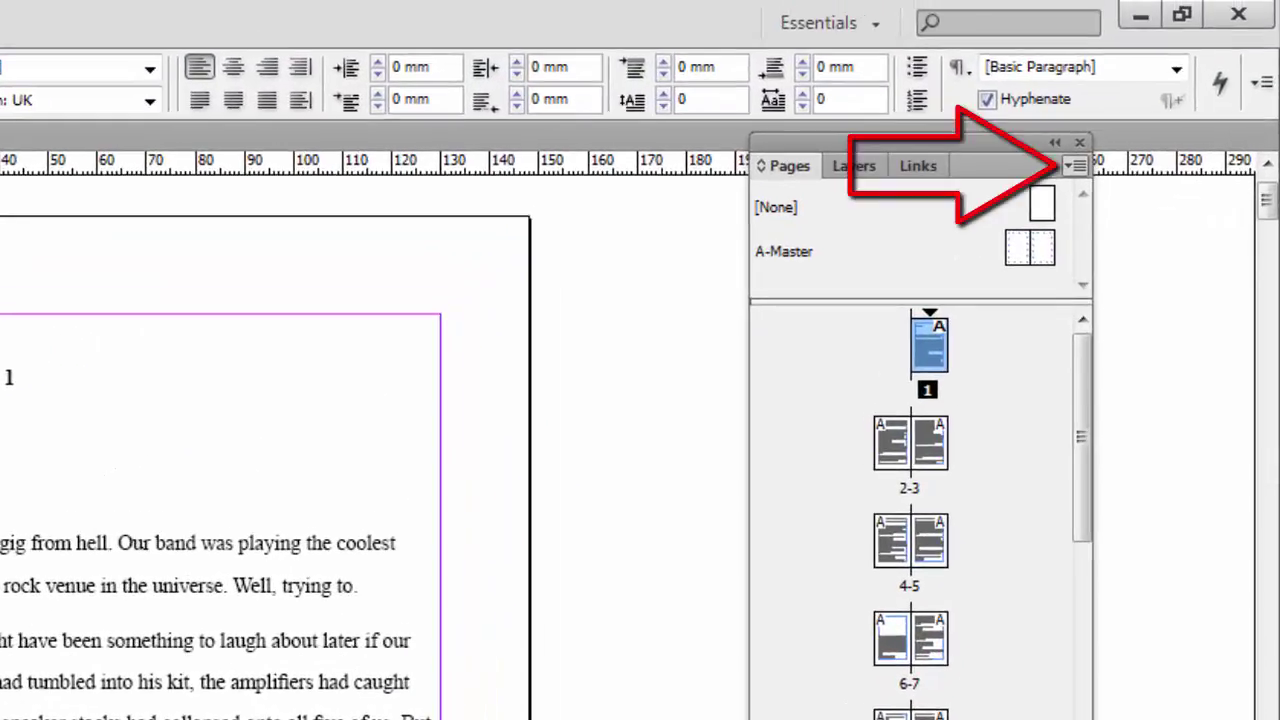
pyautogui.click(1075, 165)
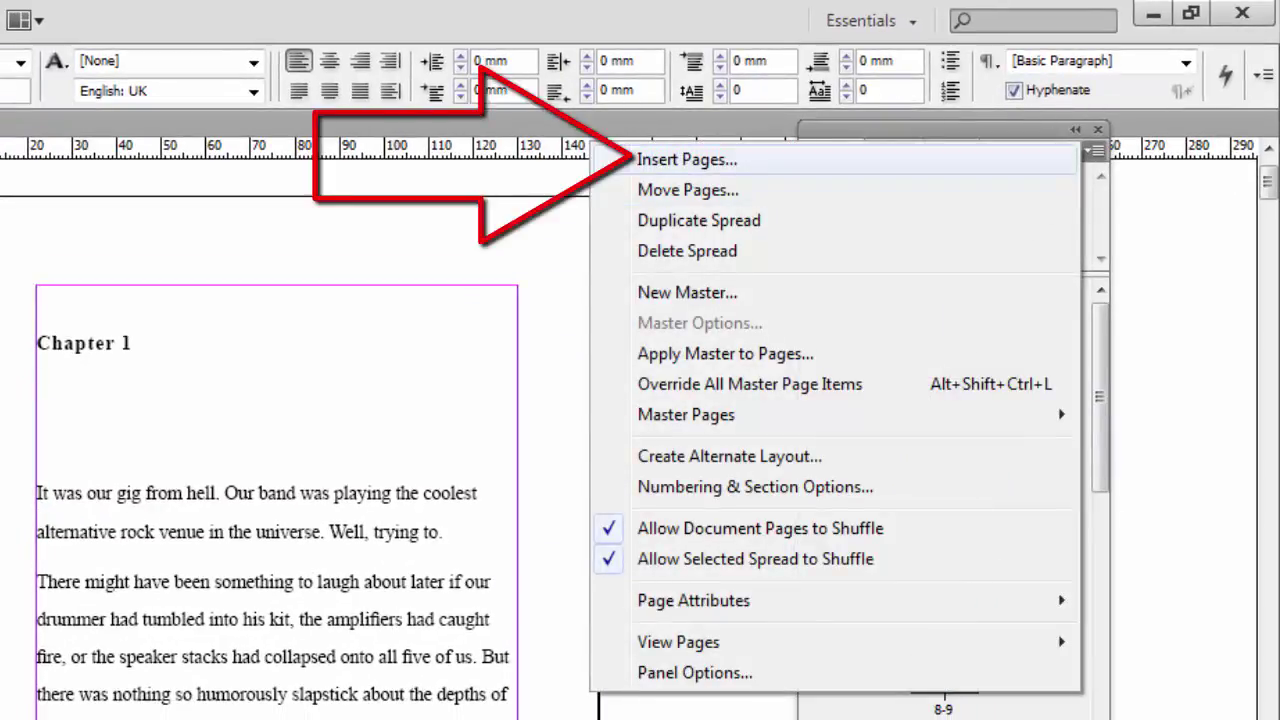
pyautogui.click(687, 160)
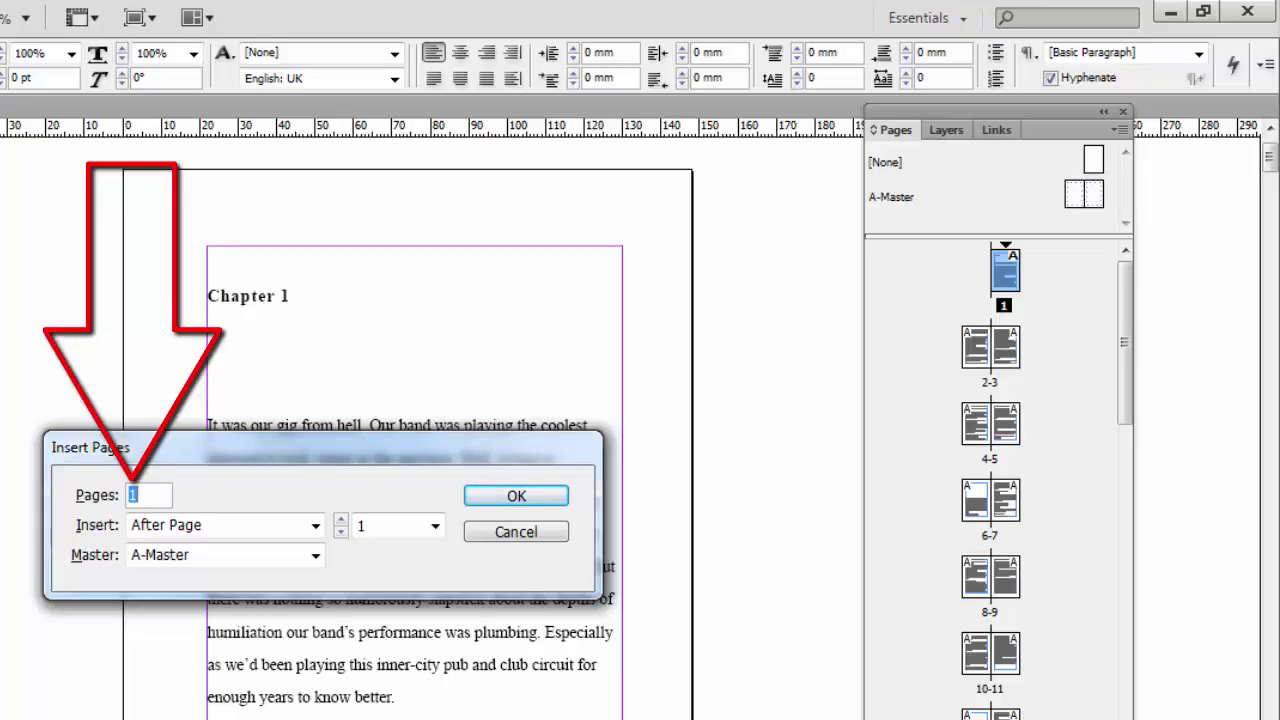
pyautogui.write('6')
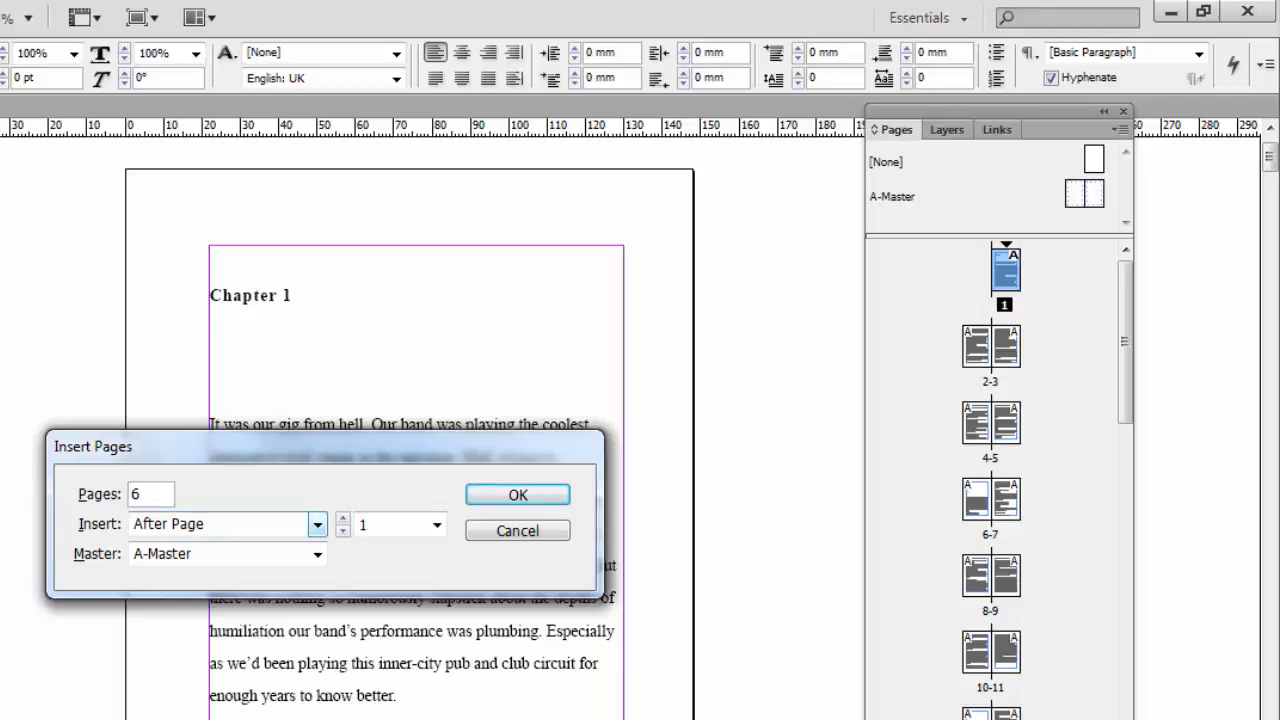
pyautogui.click(317, 524)
pyautogui.click(170, 566)
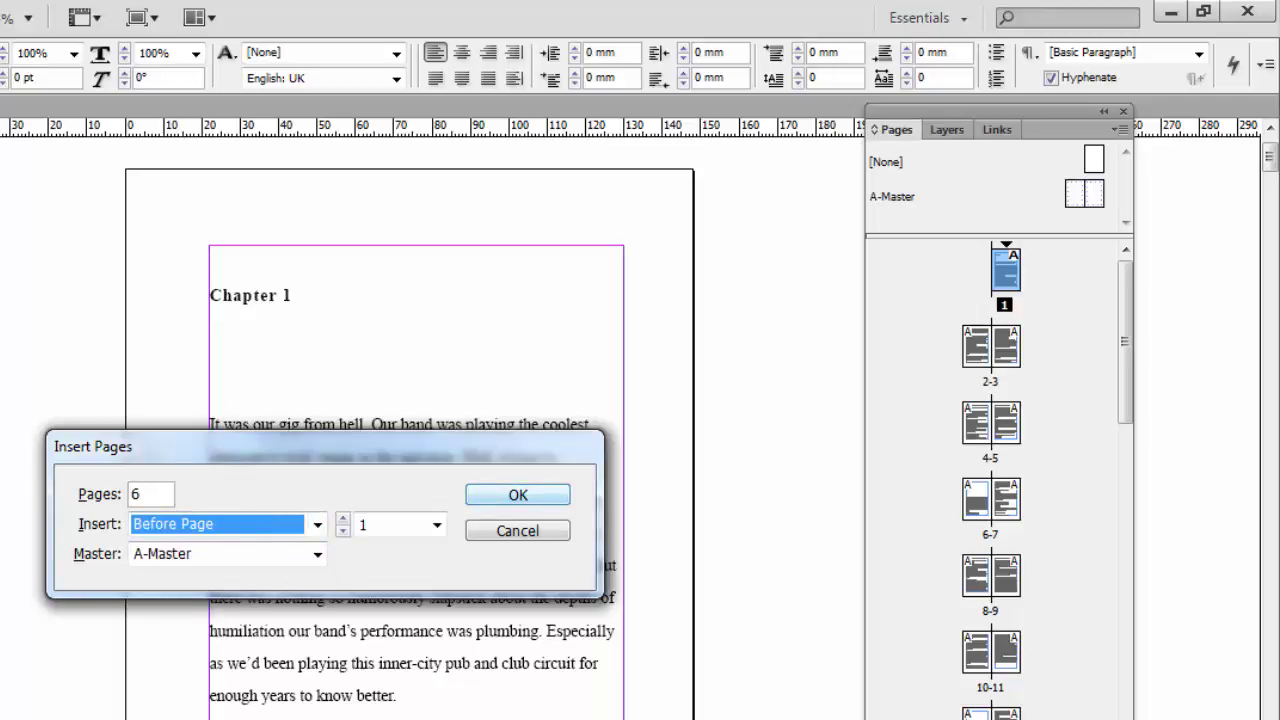
pyautogui.press('Return')
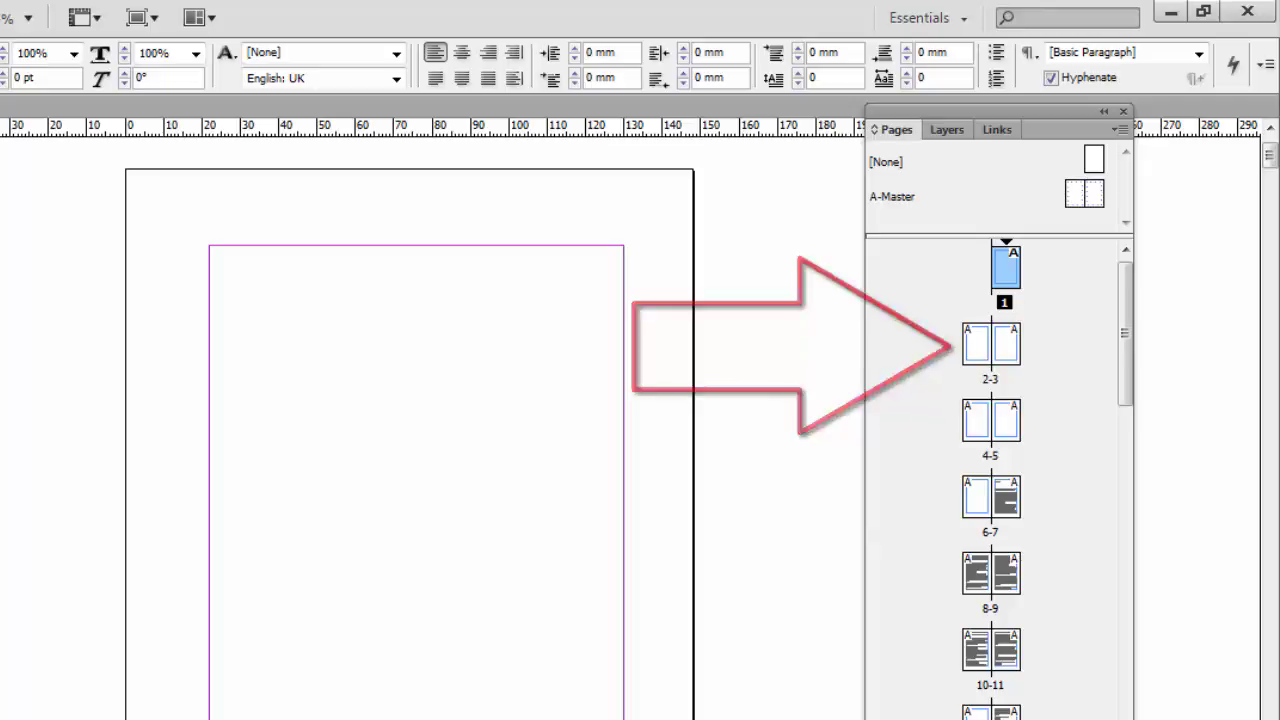
pyautogui.doubleClick(1006, 497)
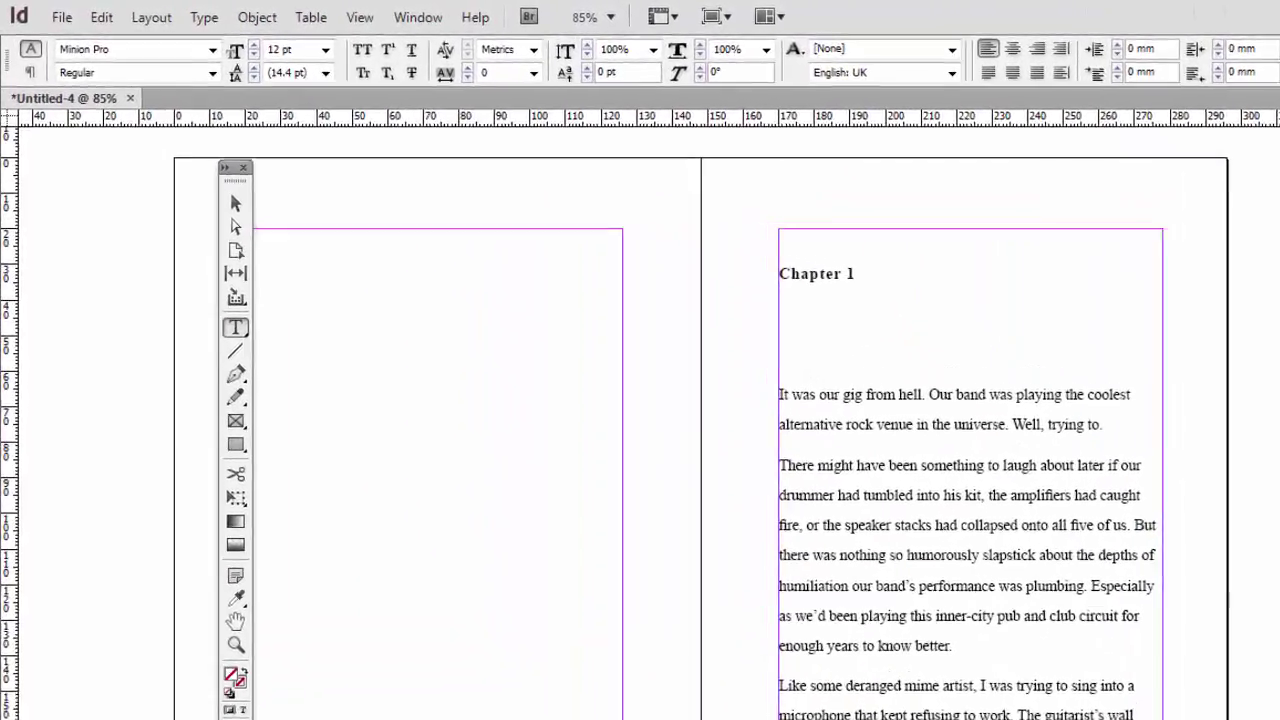
# Step: Save the document as "Book's Pages" in the InDesign CS6 document format
pyautogui.hotkey('alt', 'f')
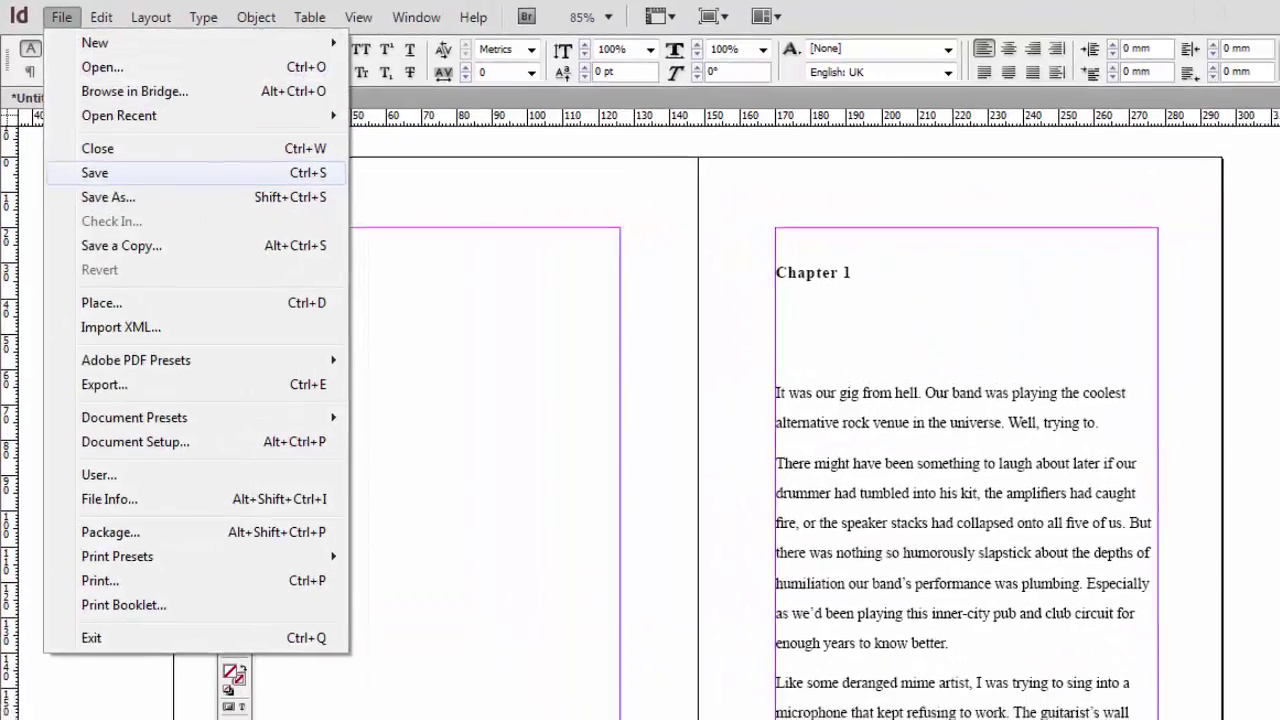
pyautogui.hotkey('ctrl', 's')
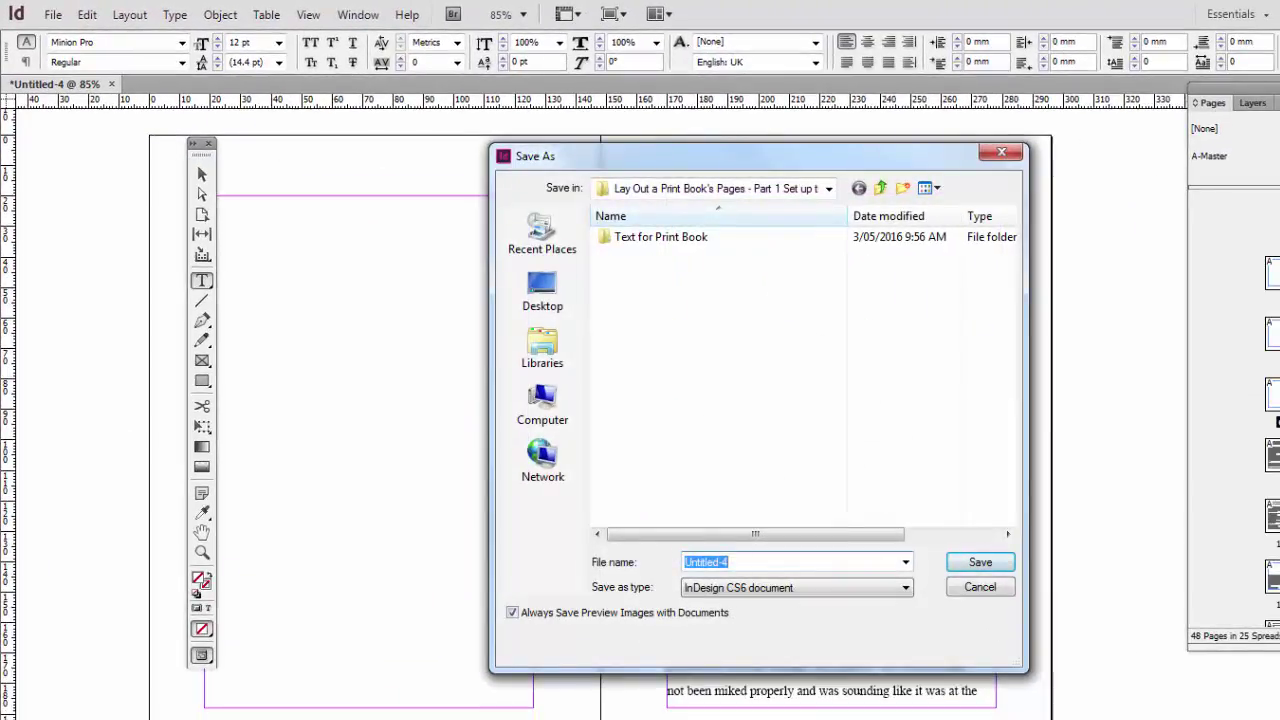
pyautogui.write('Book')
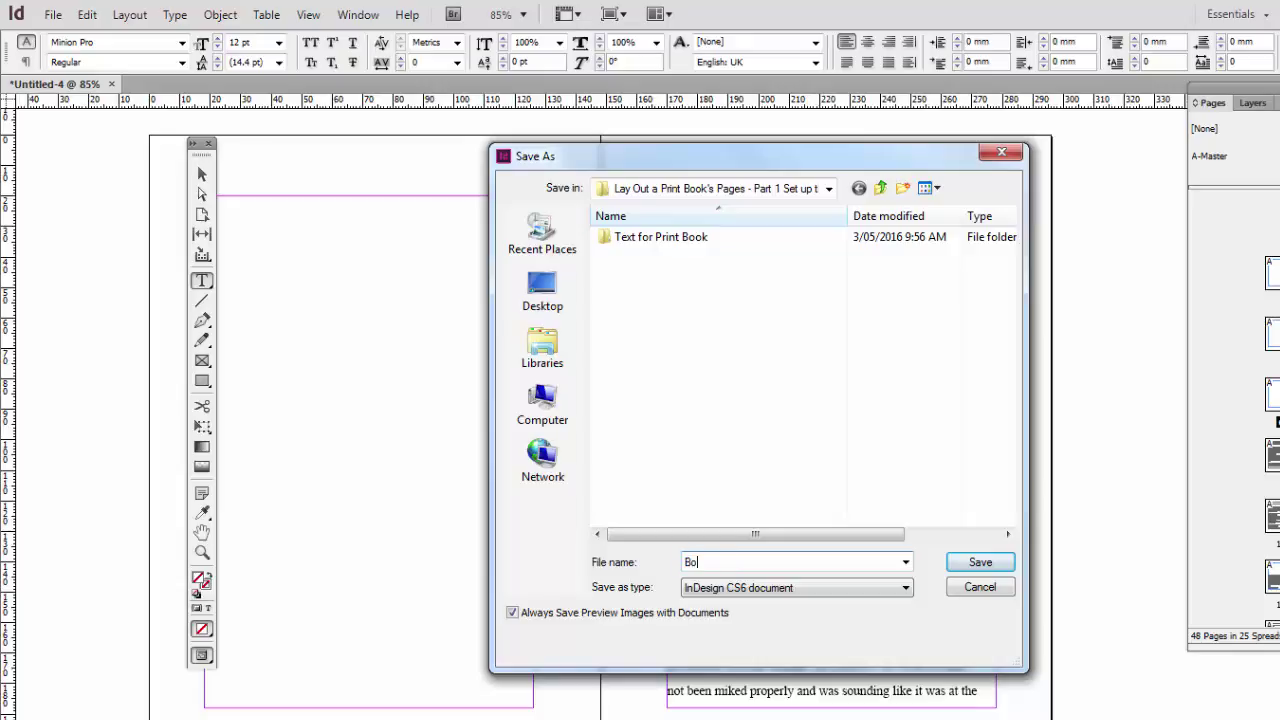
pyautogui.write("'s Pages")
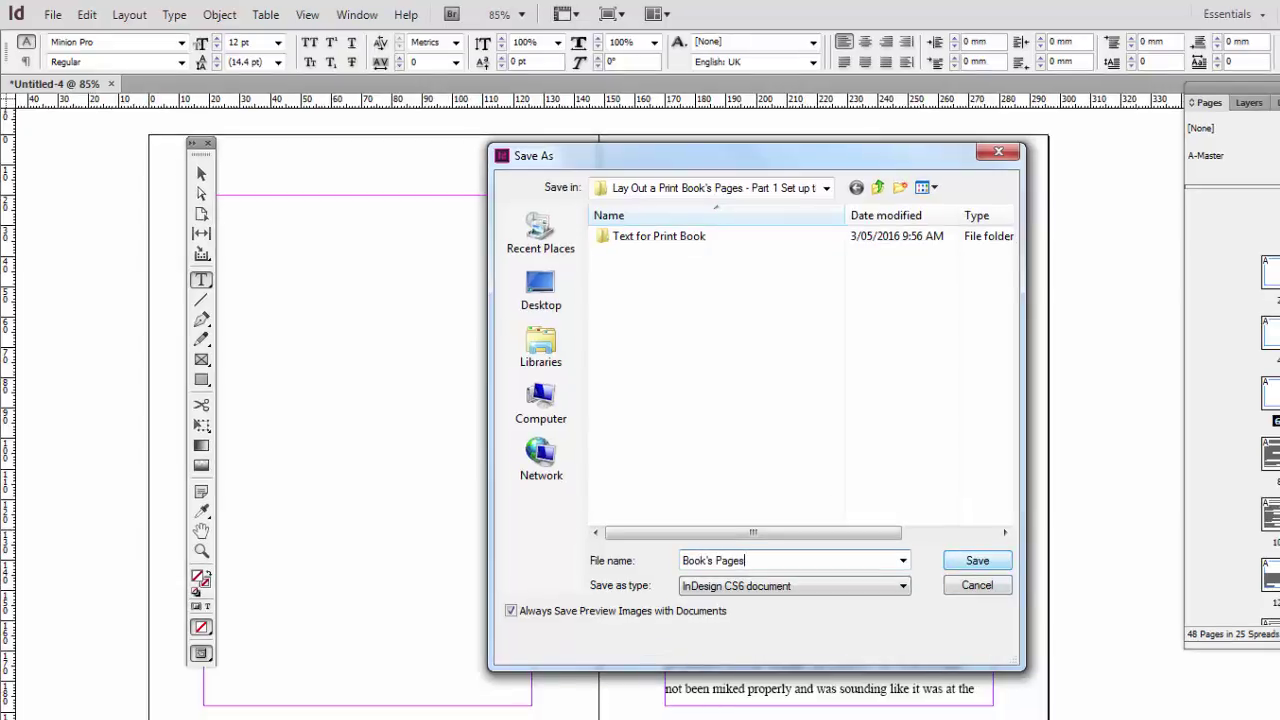
pyautogui.press('Return')
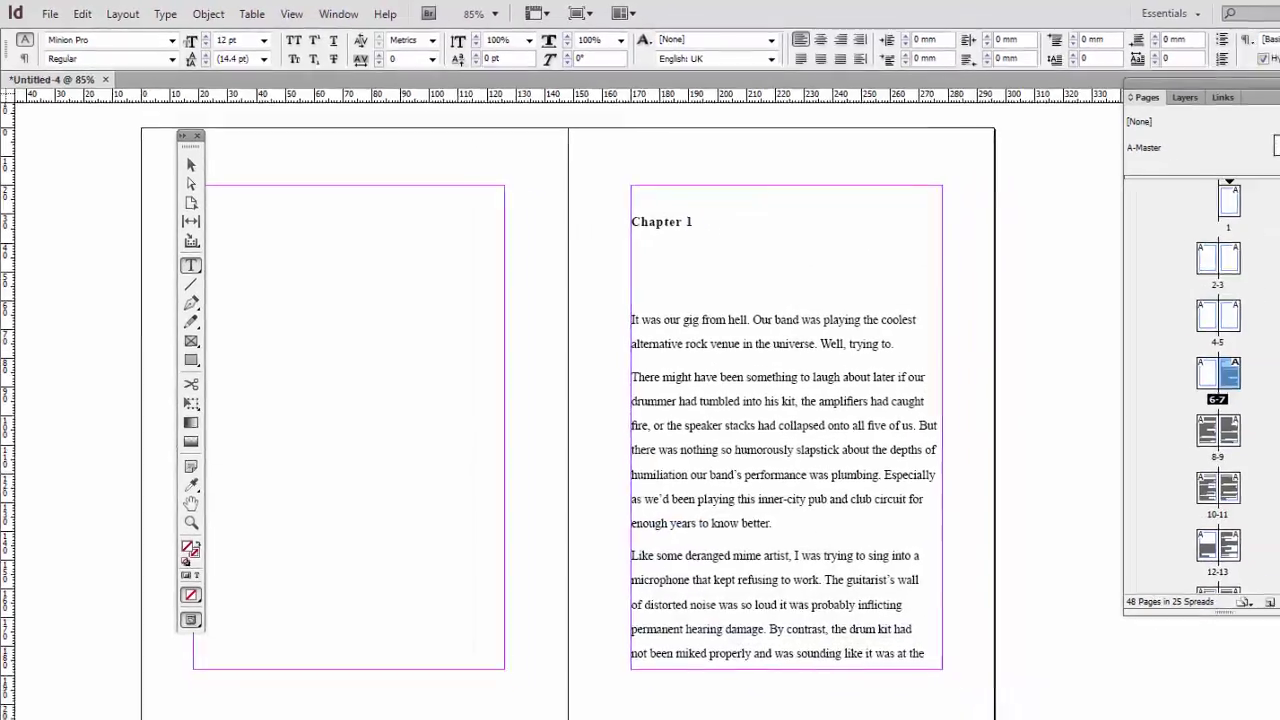